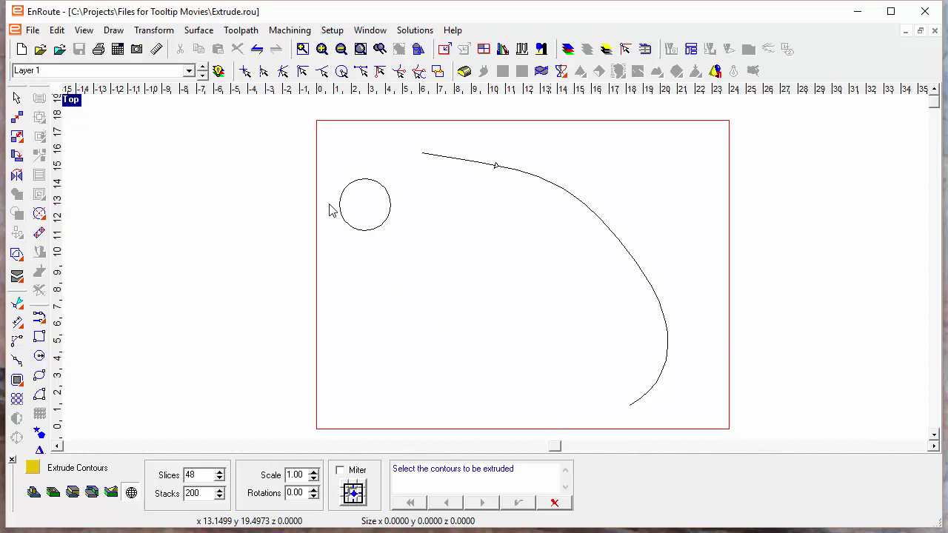
Extrude the circle along the open curved path with 48 slices, 200 stacks and mitering off.
click(352, 231)
click(484, 504)
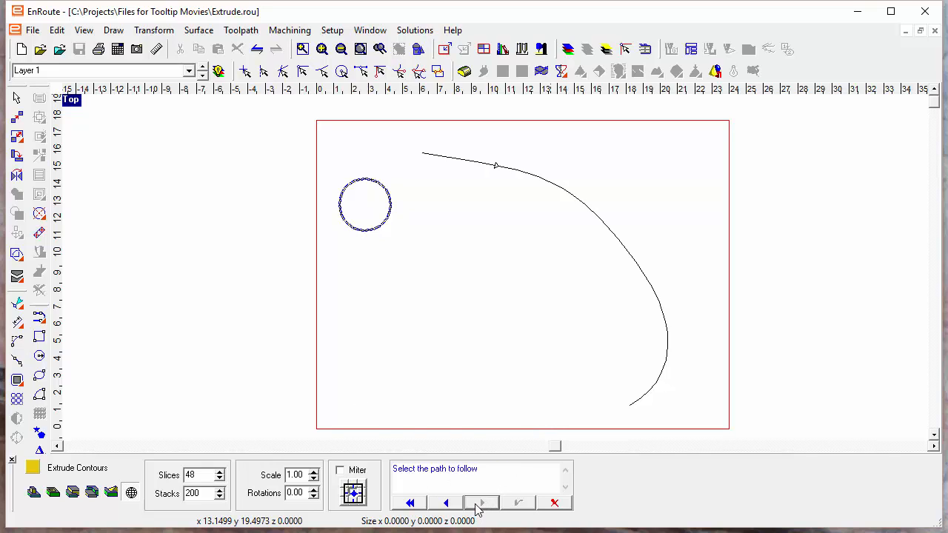
click(598, 227)
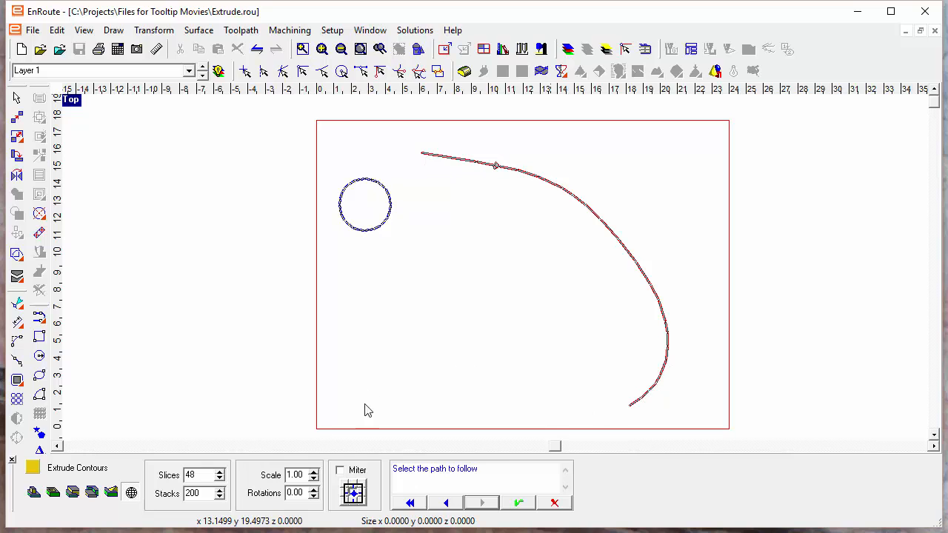
click(519, 504)
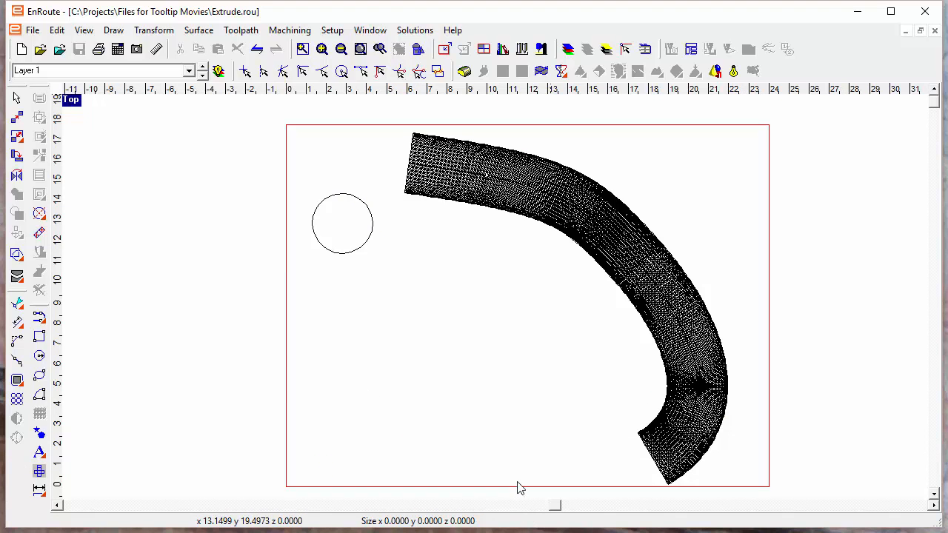
Render the extruded tube and inspect it from several angles in perspective, then return to the top view.
click(733, 70)
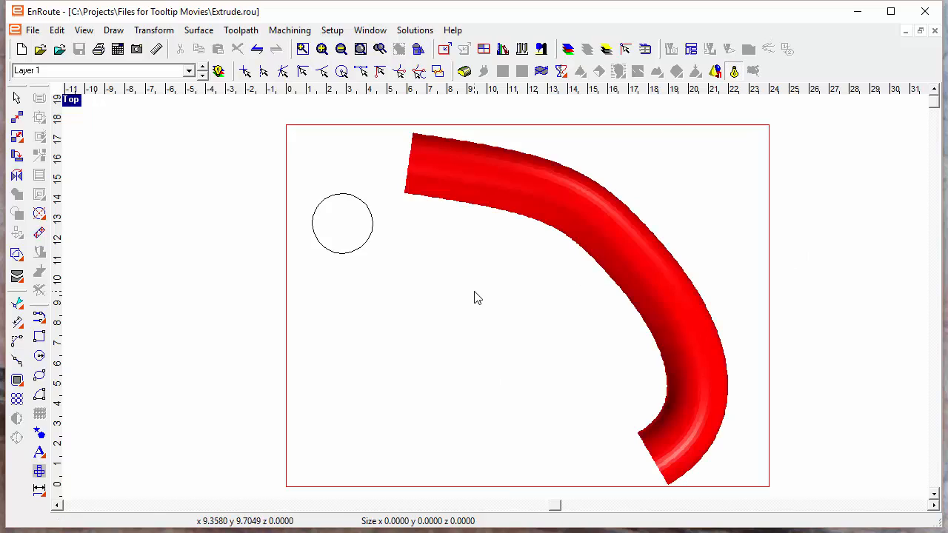
key(F8)
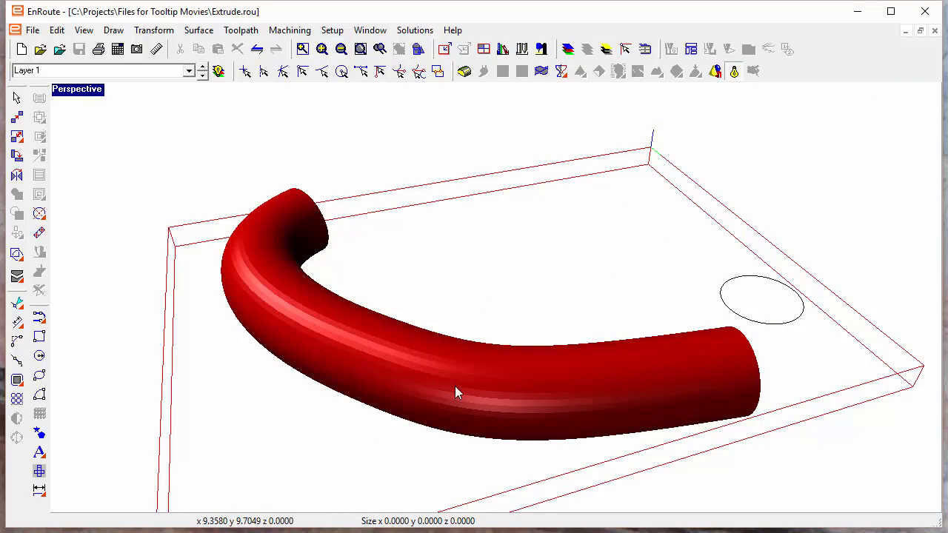
drag(456, 387, 334, 280)
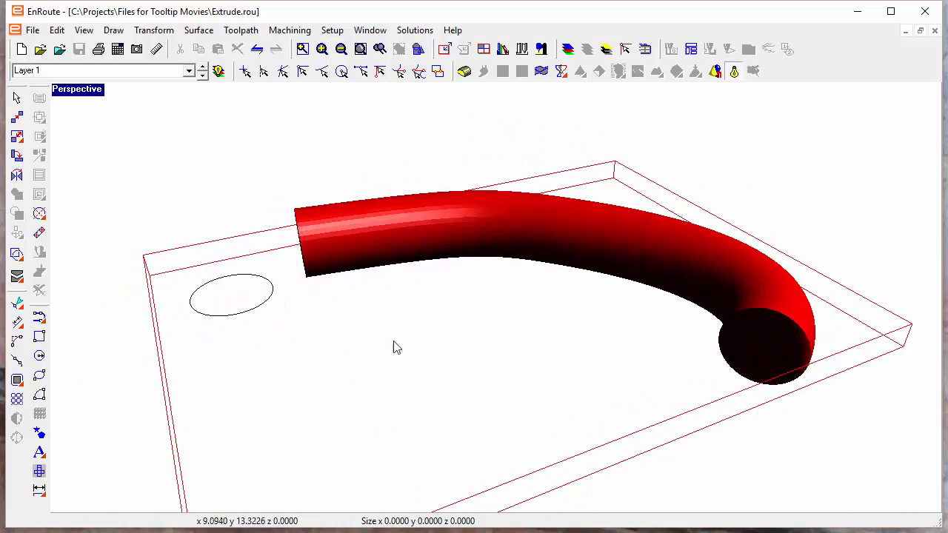
drag(396, 345, 543, 362)
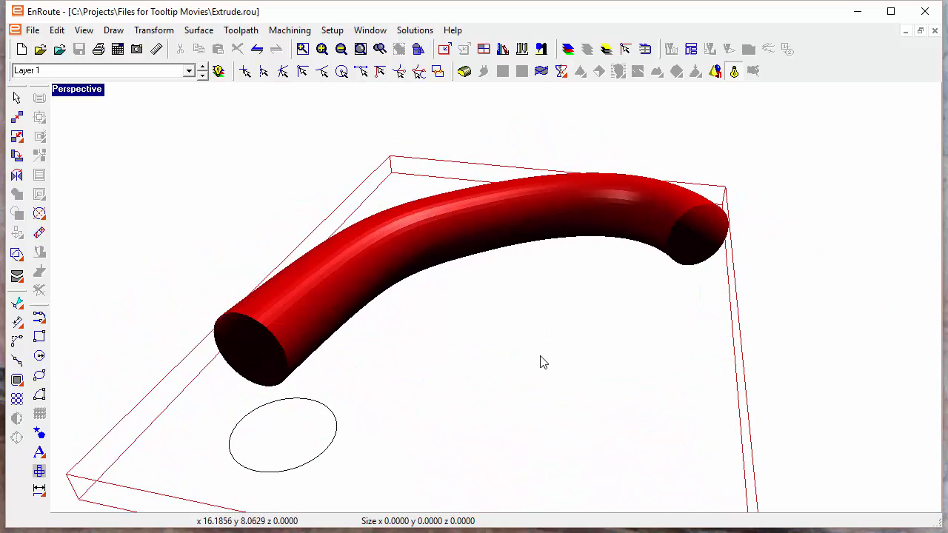
key(F5)
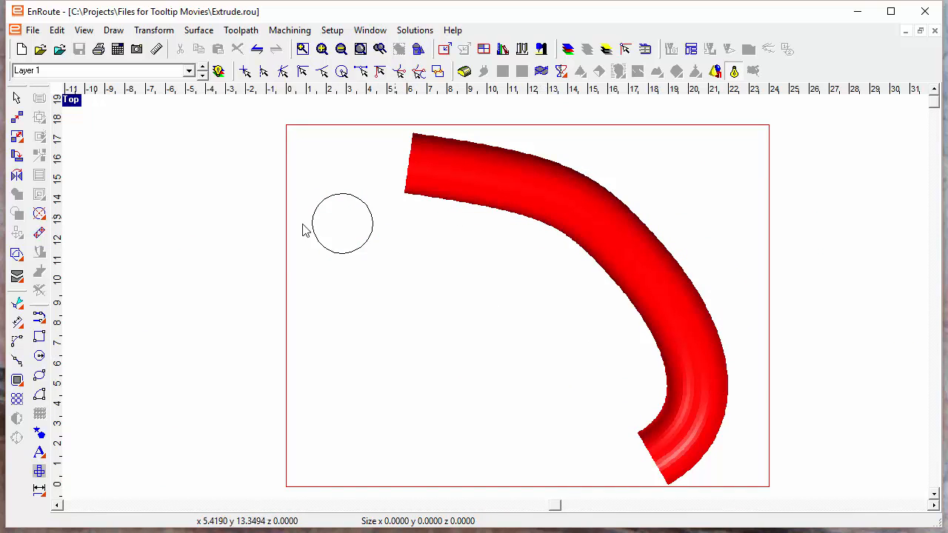
Make Layer 2 active and shift the small stepped profile slightly closer to the plate.
click(202, 66)
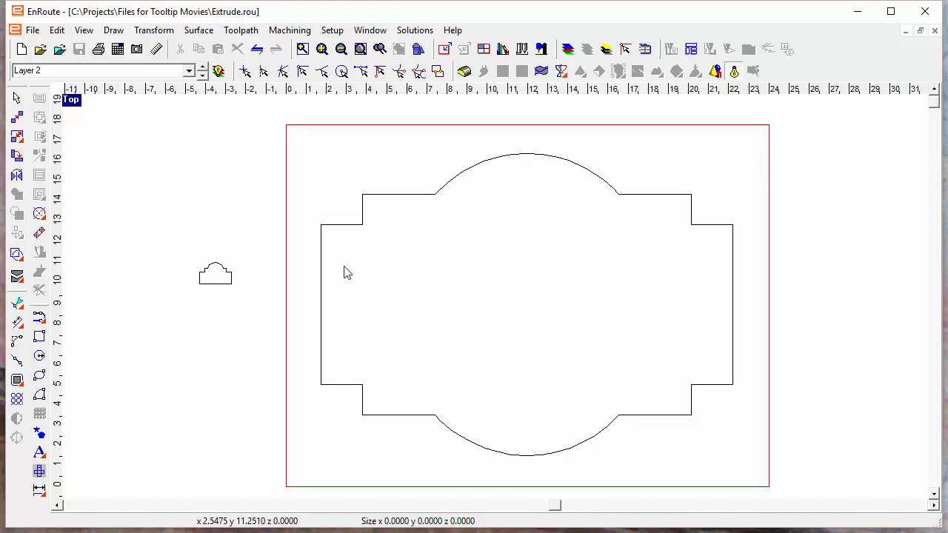
click(350, 224)
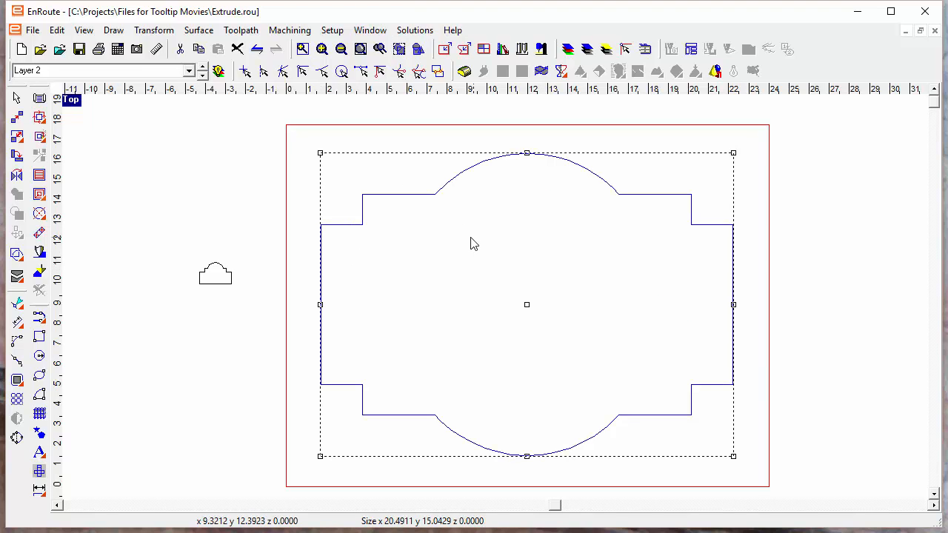
scroll(199, 294, up, 5)
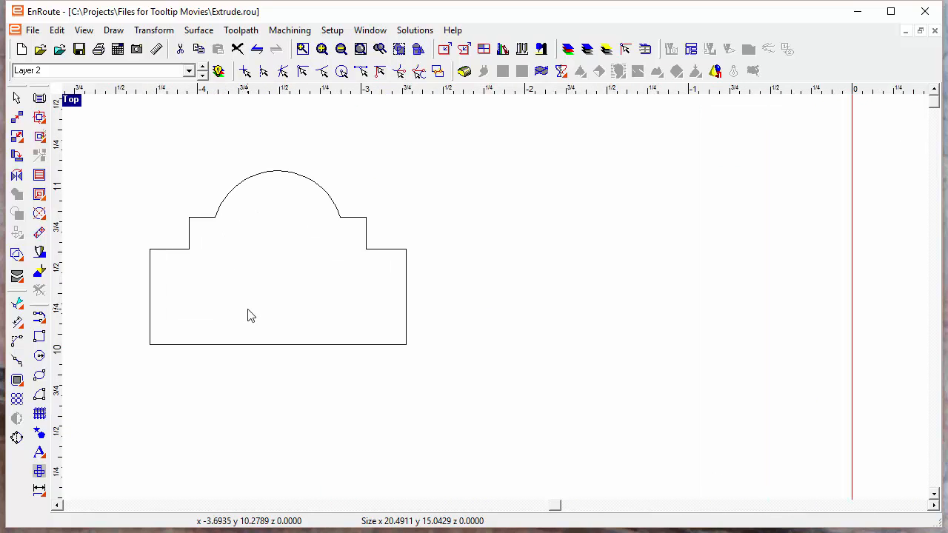
drag(282, 342, 351, 360)
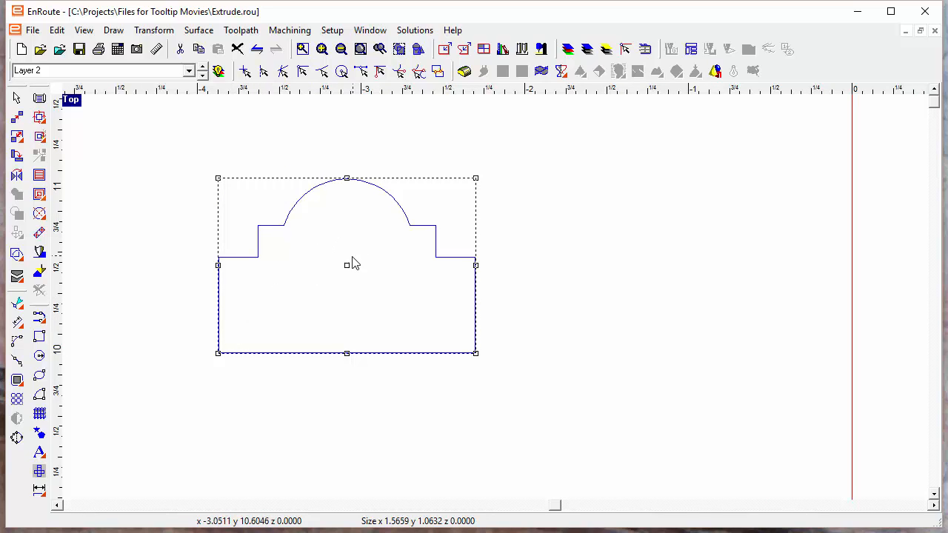
scroll(301, 265, down, 4)
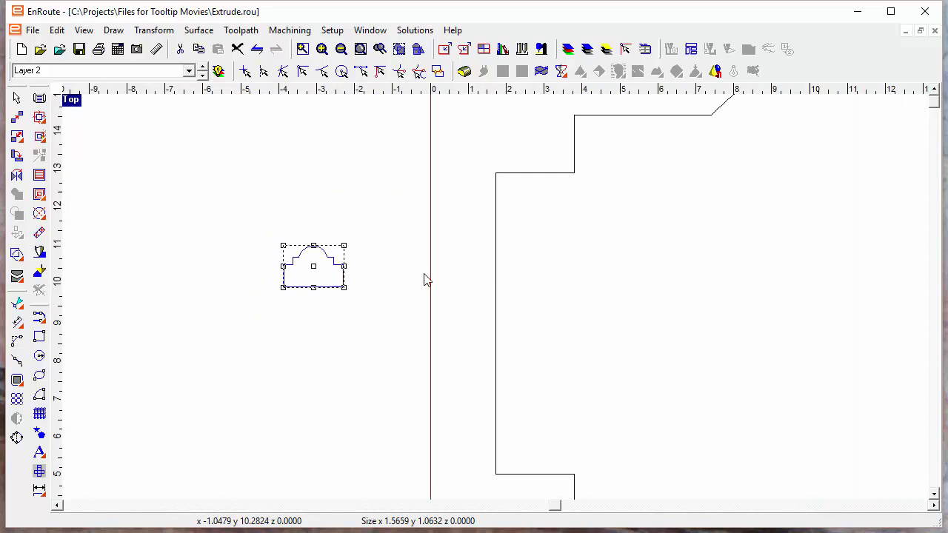
scroll(545, 294, down, 2)
scroll(546, 294, up, 1)
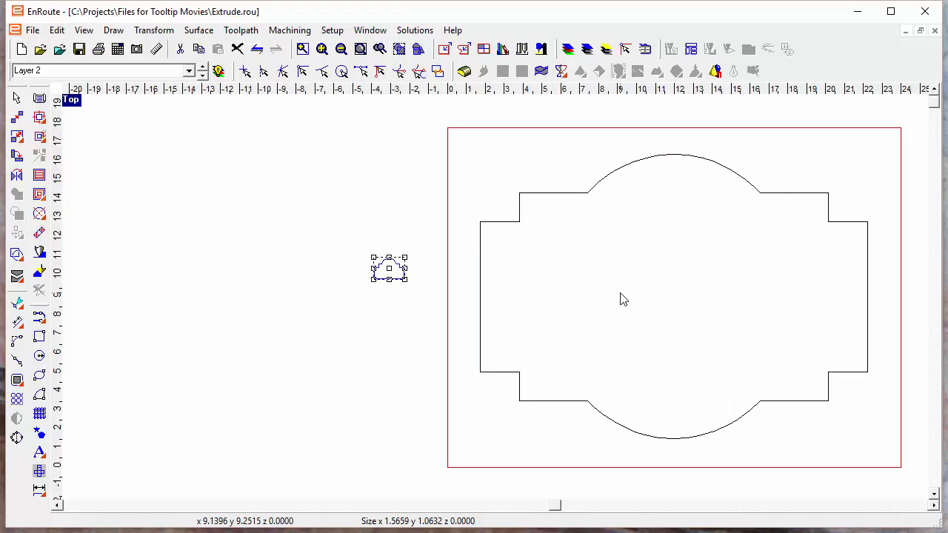
middle_drag(623, 292, 543, 290)
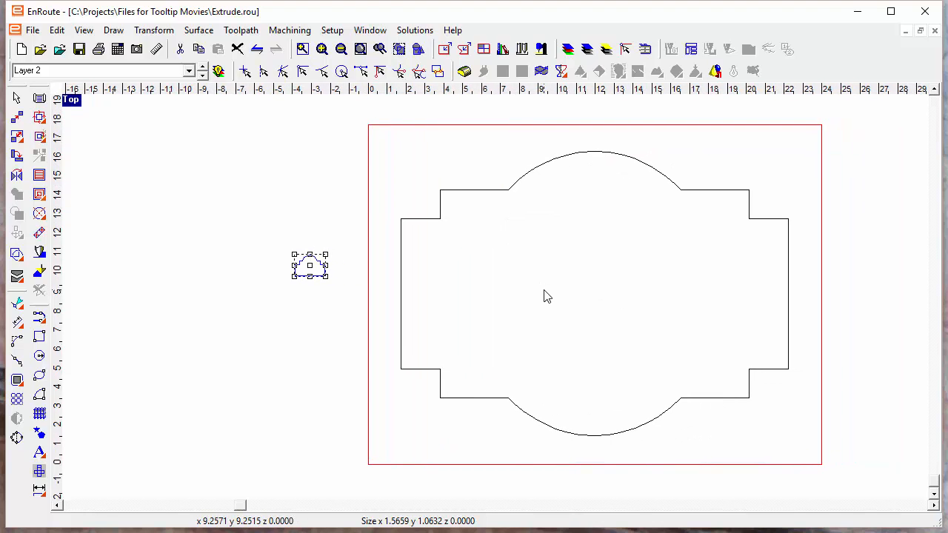
Extrude the small stepped profile along the large sign outline with mitering off.
click(560, 72)
click(602, 100)
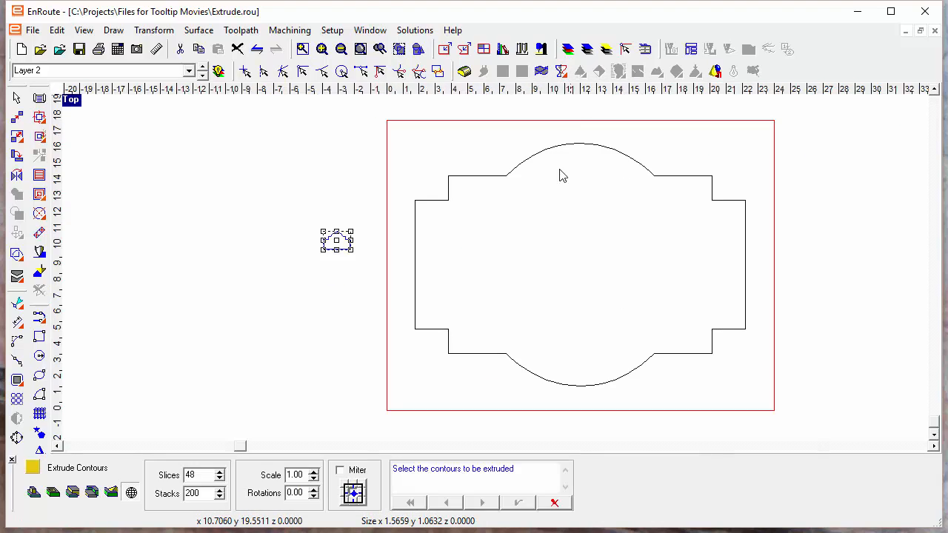
click(342, 250)
click(482, 503)
click(528, 373)
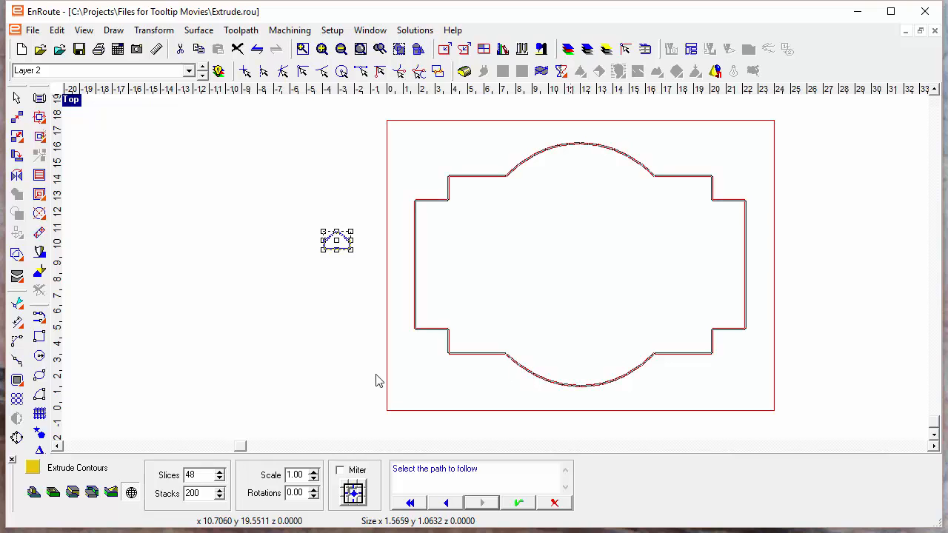
click(520, 503)
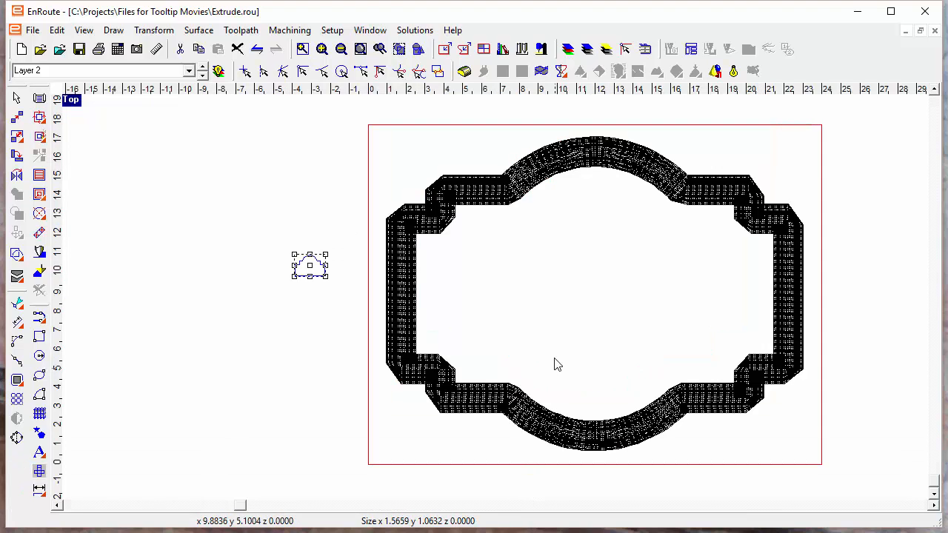
Render the extruded frame and examine its corners in perspective, then return to the top view.
click(734, 70)
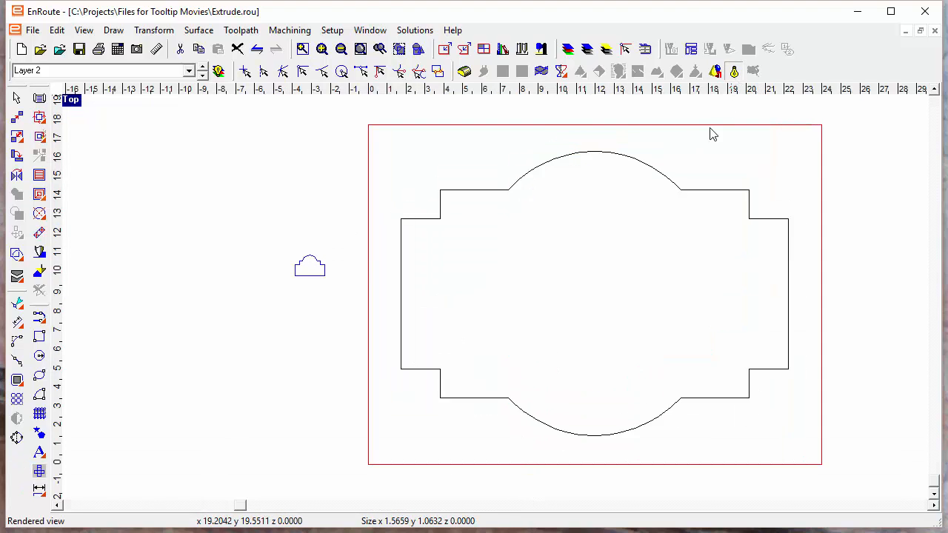
key(F6)
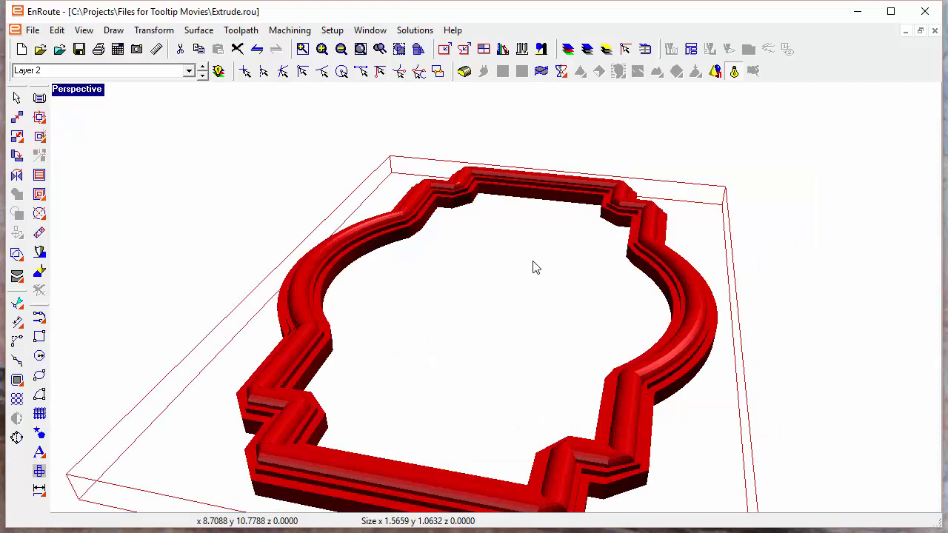
drag(438, 393, 514, 417)
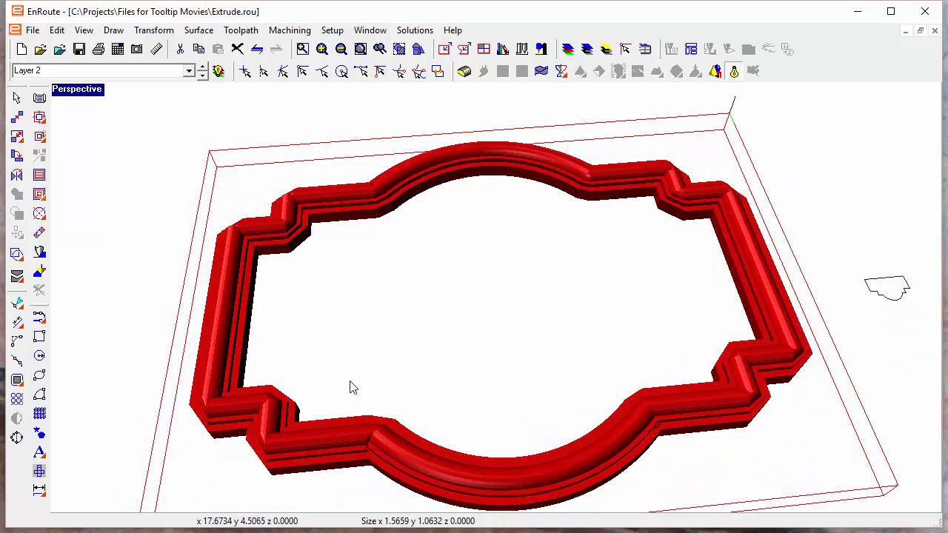
drag(380, 331, 341, 320)
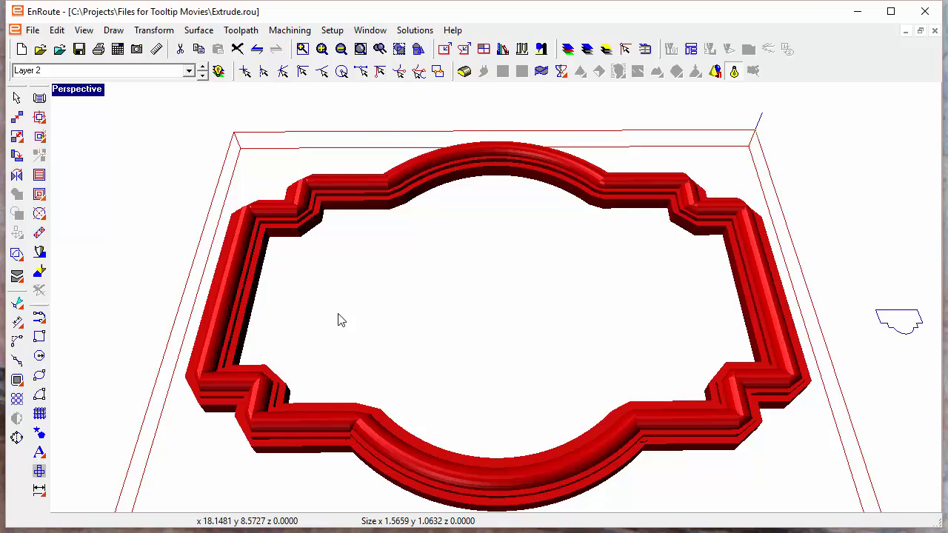
key(F5)
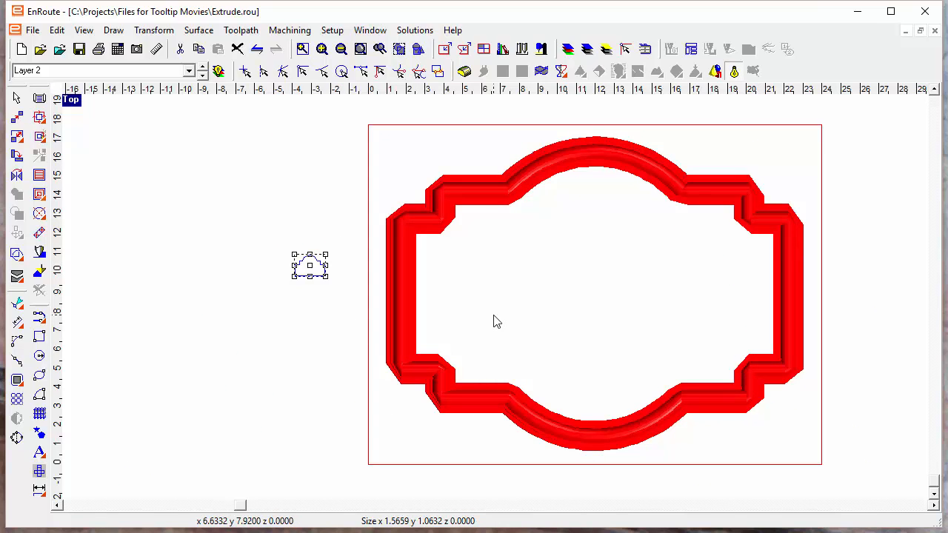
Turn off rendering and delete the extruded frame surface, keeping the profile and the outline.
click(733, 71)
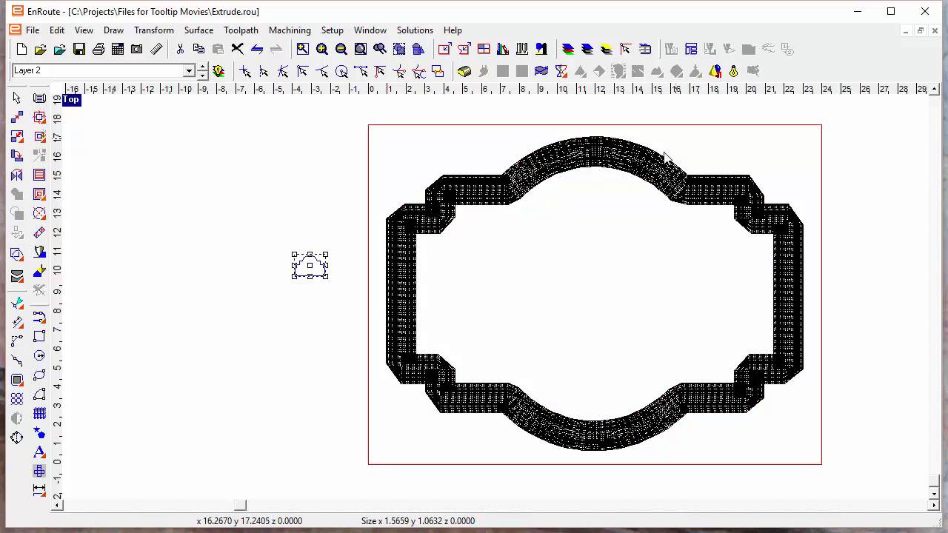
click(498, 210)
key(Delete)
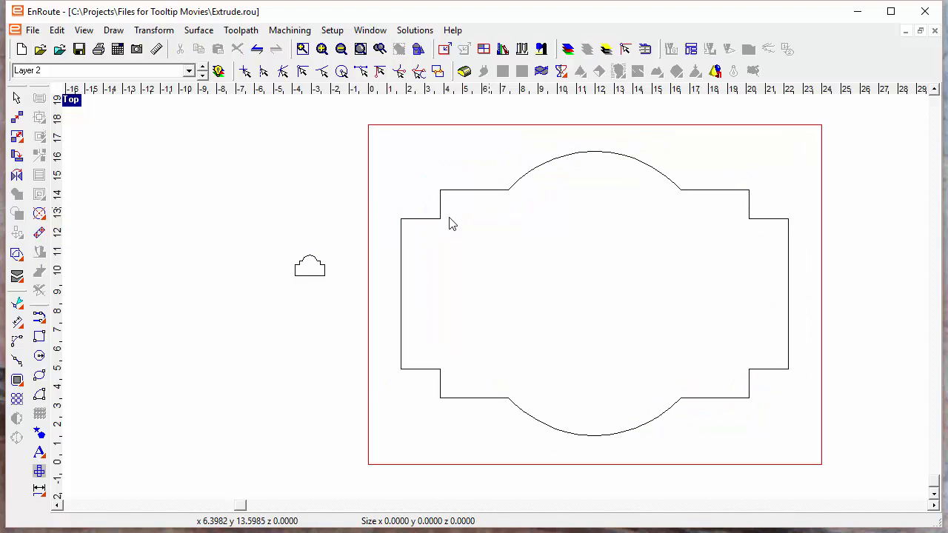
Extrude the small stepped profile along the large sign outline with the Miter option enabled.
click(561, 71)
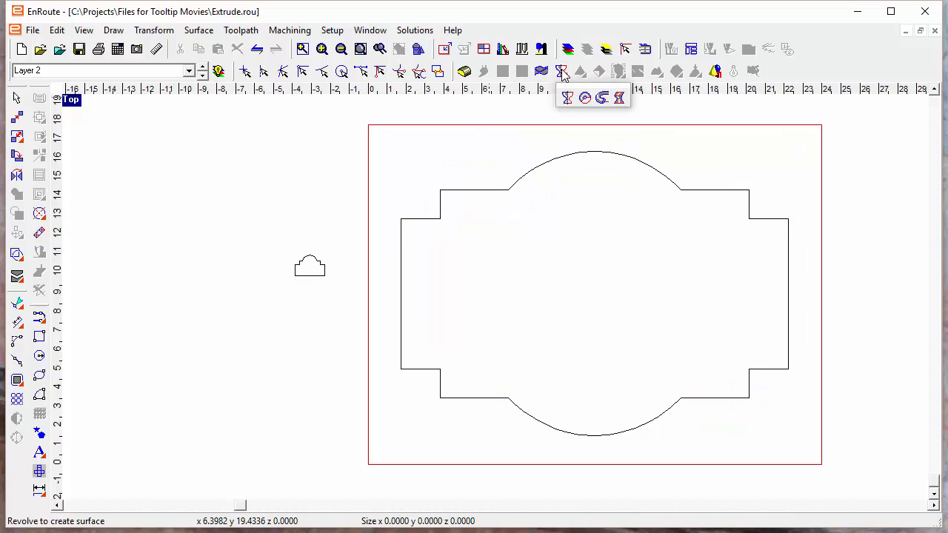
click(602, 100)
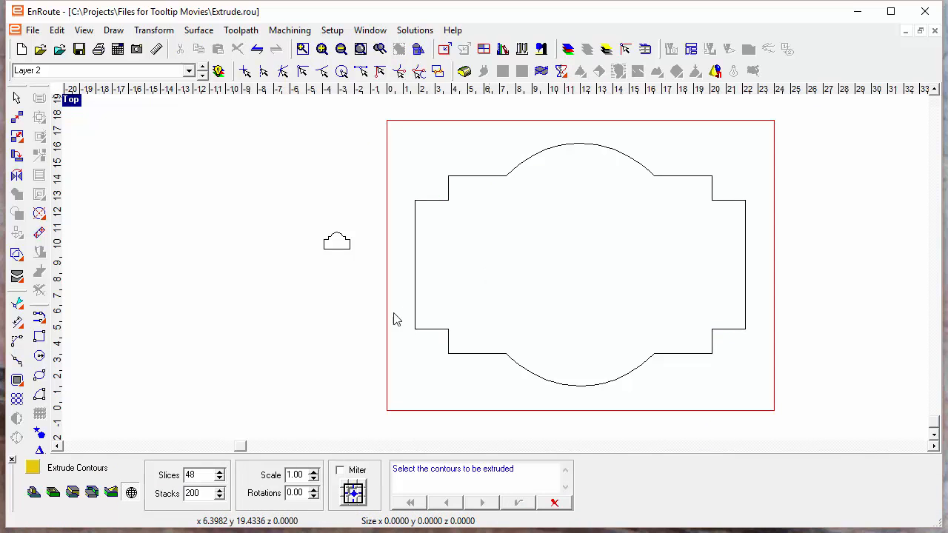
click(349, 249)
click(482, 503)
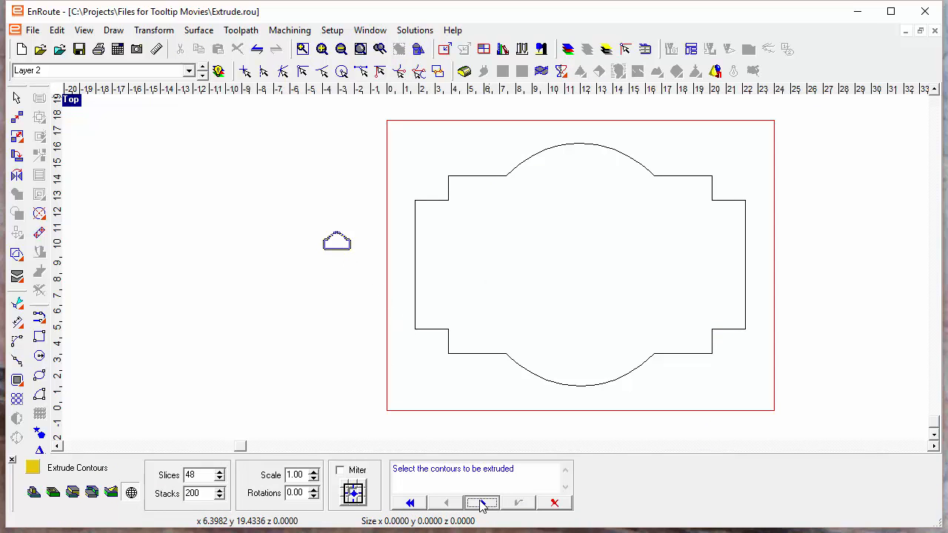
click(508, 363)
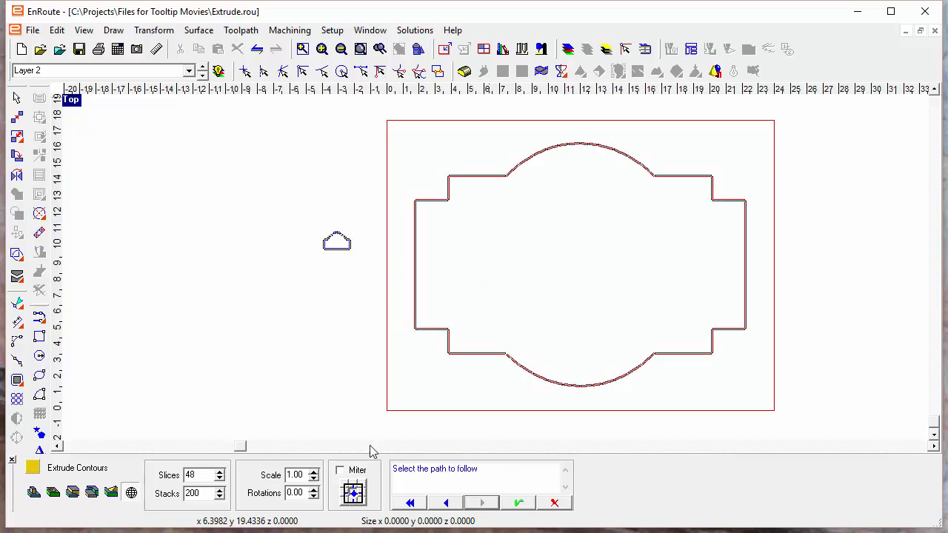
click(340, 472)
click(520, 504)
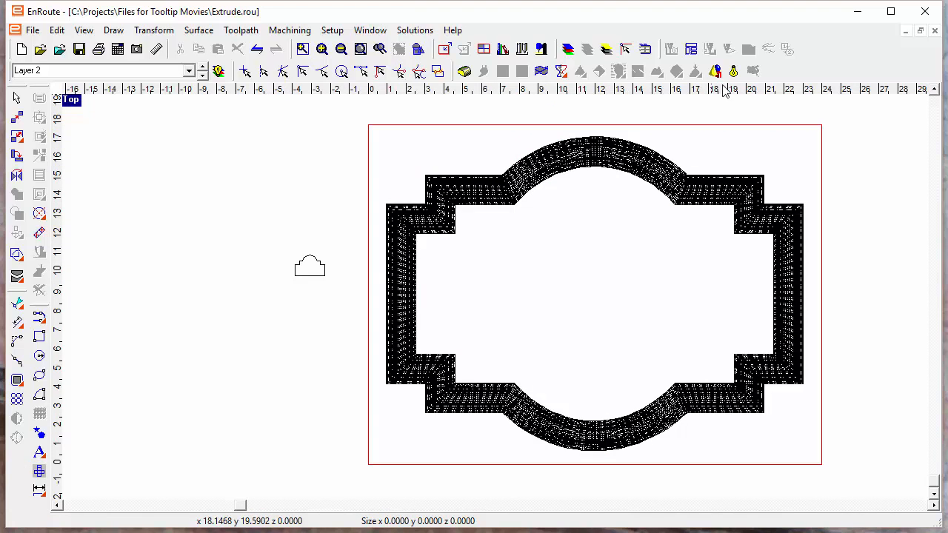
Render the mitered frame and inspect its corners in perspective, then return to the top view.
click(734, 74)
key(F8)
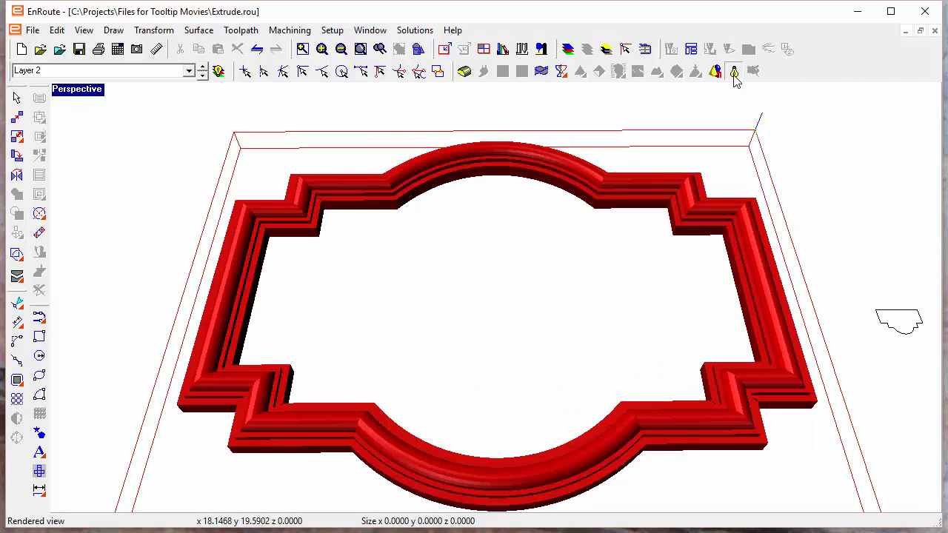
middle_drag(399, 345, 670, 285)
middle_drag(518, 330, 560, 353)
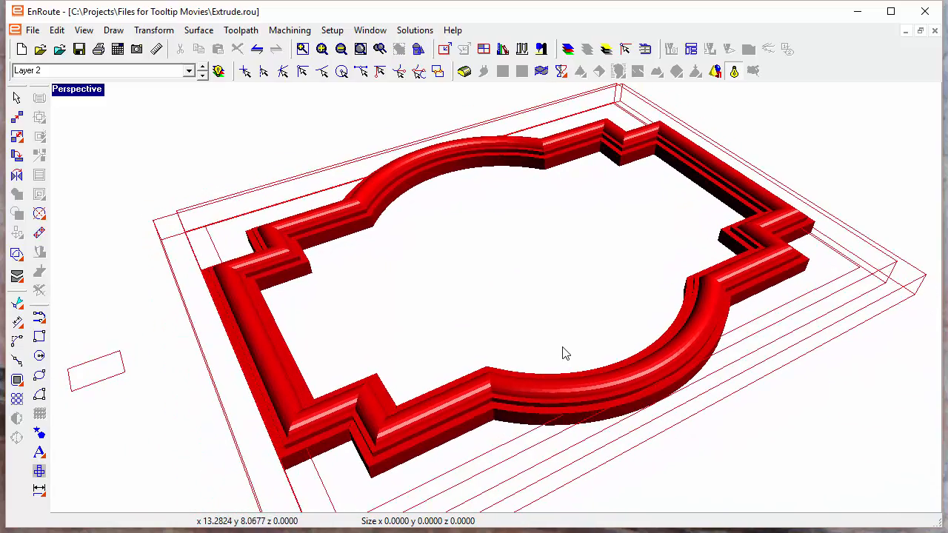
key(F5)
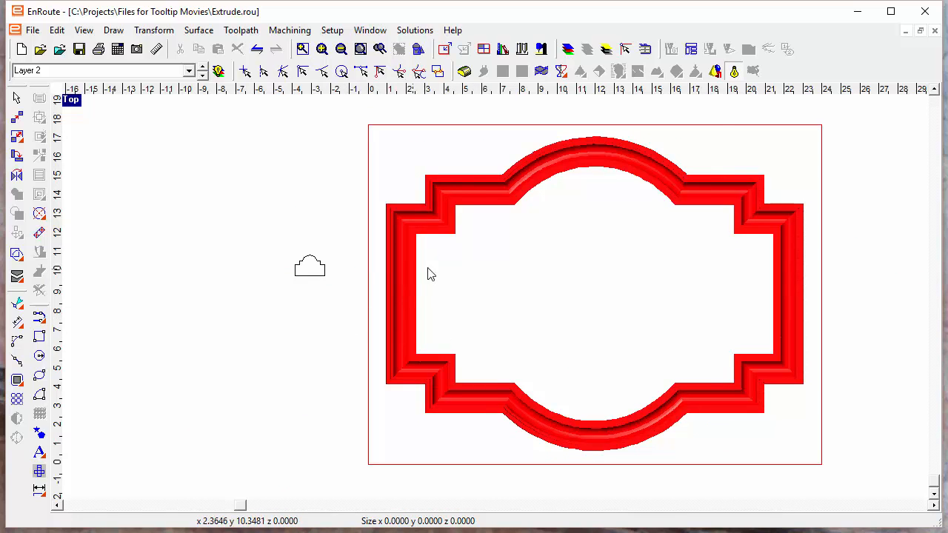
Turn off rendering, make Layer 3 active and examine the small three-lobed profile beside the plate.
click(733, 71)
click(202, 66)
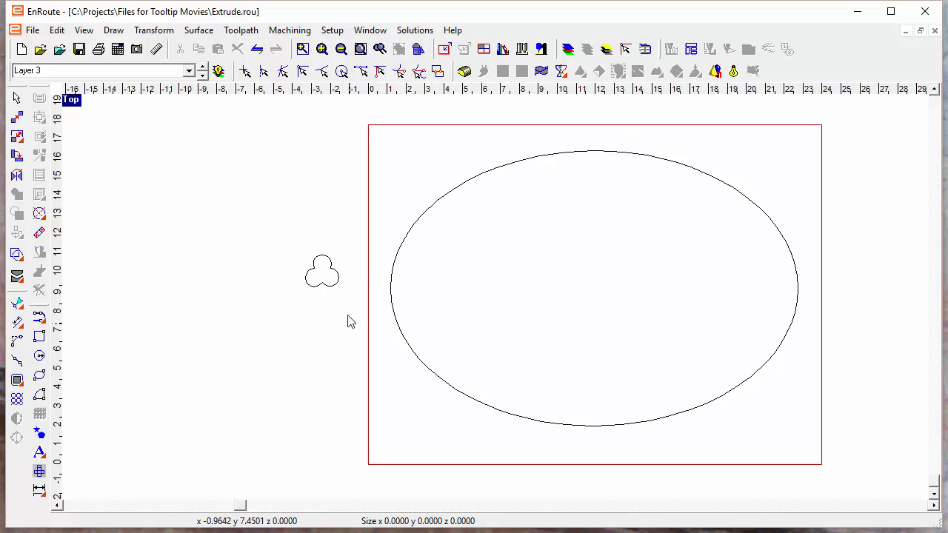
scroll(319, 275, up, 6)
scroll(318, 275, up, 1)
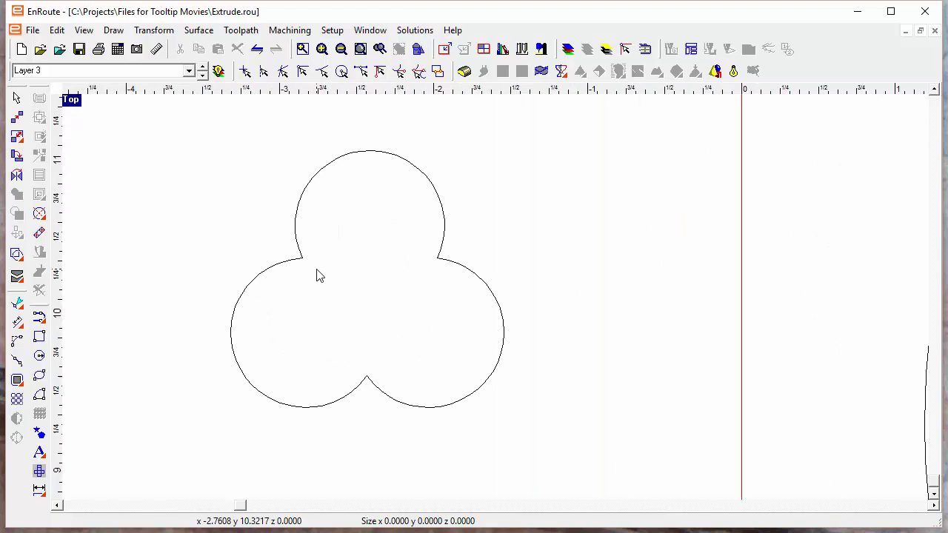
Start an extrusion with the small three-lobed profile as the contour and the large ellipse as its path.
scroll(319, 275, down, 7)
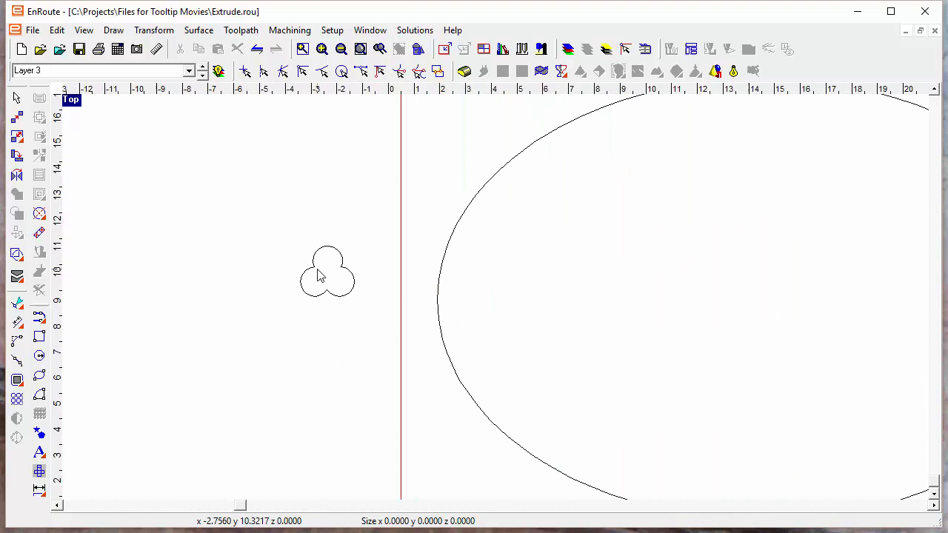
click(561, 70)
click(602, 99)
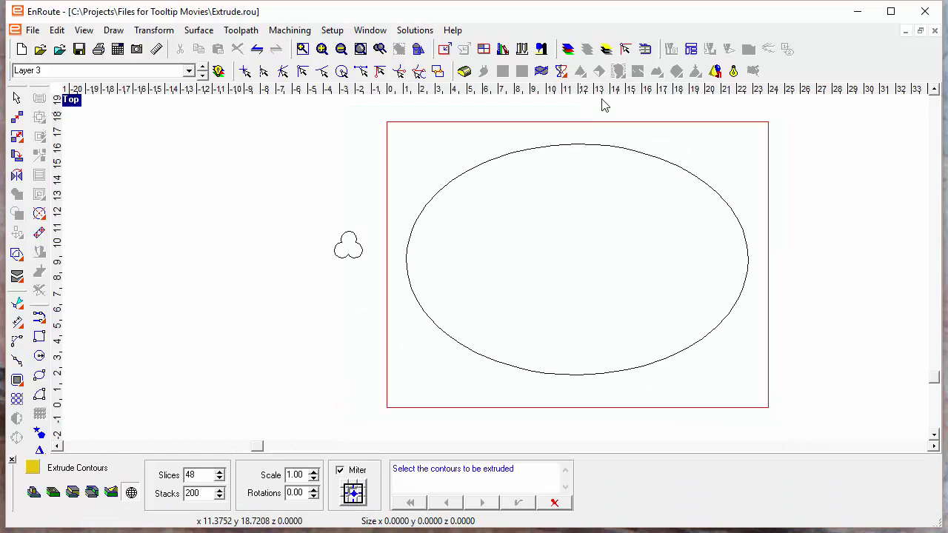
click(360, 256)
click(482, 503)
click(508, 370)
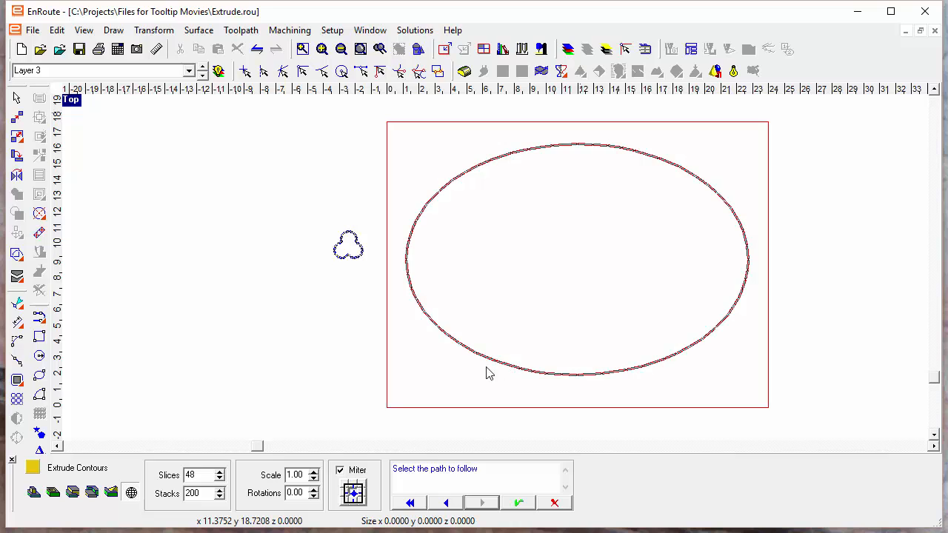
Disable the Miter option, set Rotations to 5, and create the twisted extrusion around the ellipse.
click(341, 472)
click(307, 492)
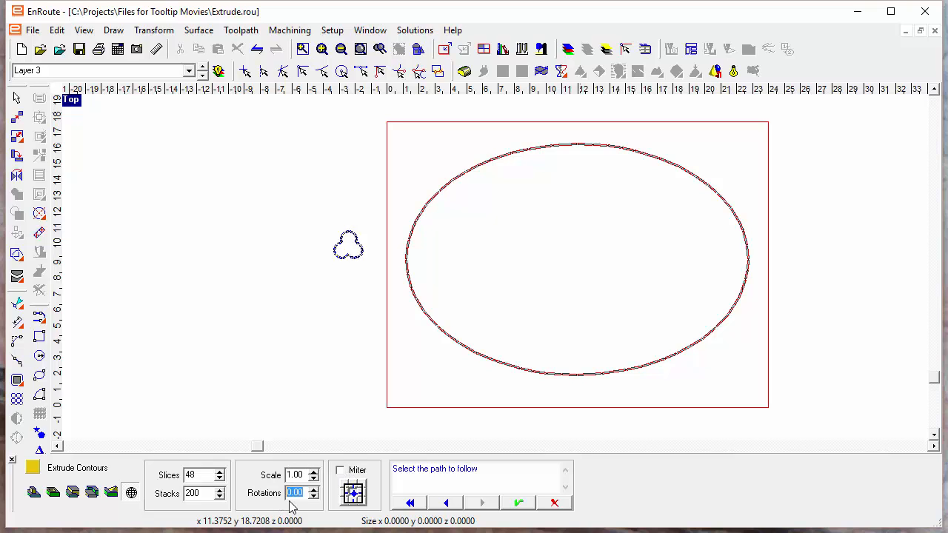
text(5)
key(Tab)
click(519, 503)
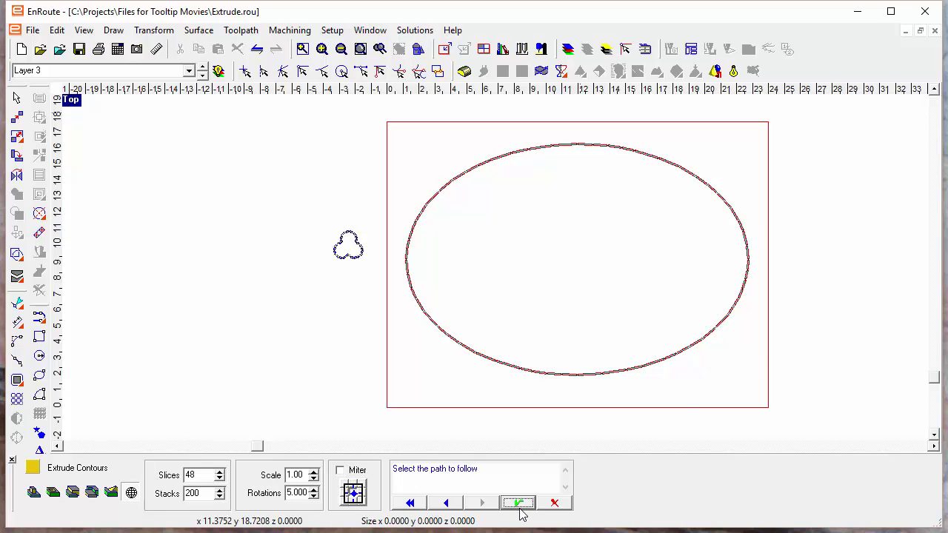
Render the twisted rope surface and inspect it from different angles in perspective, then return to the top view.
click(734, 70)
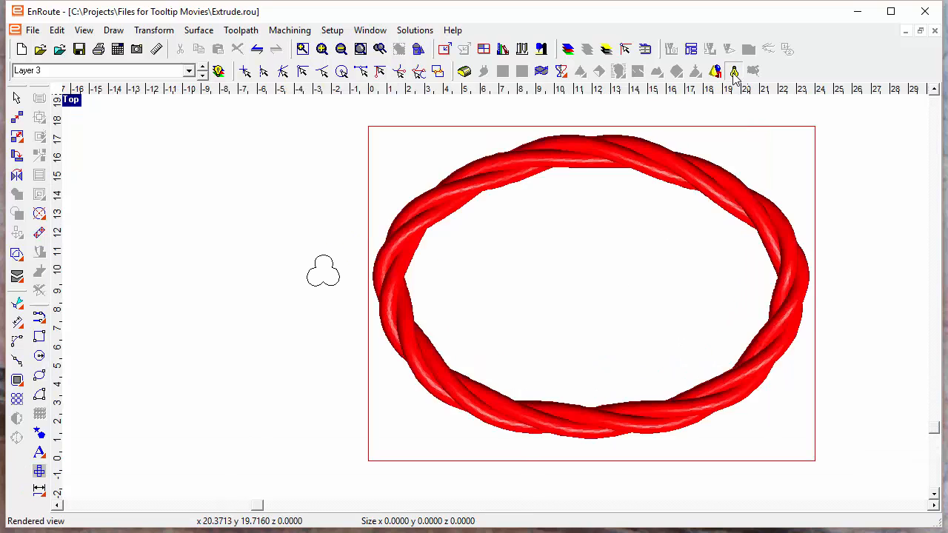
key(F6)
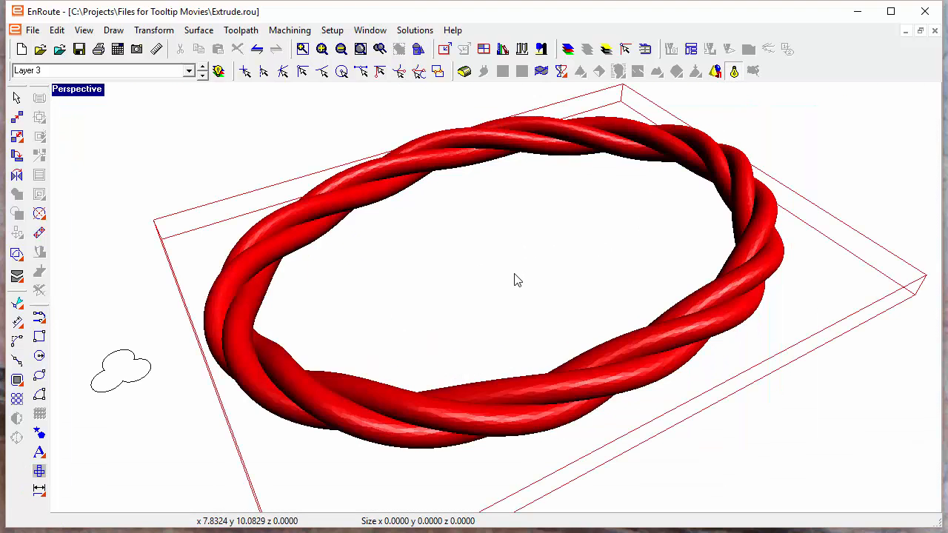
middle_drag(329, 334, 396, 313)
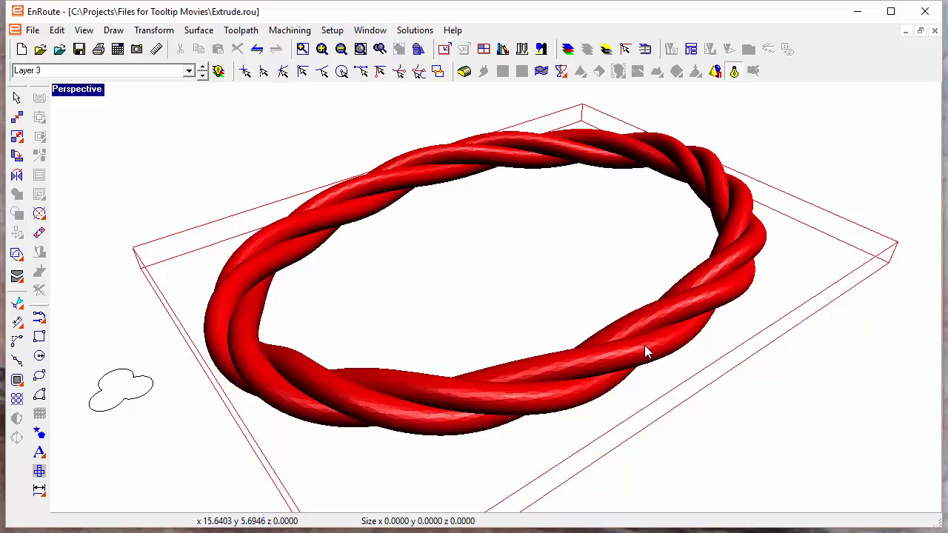
drag(602, 356, 459, 313)
key(F5)
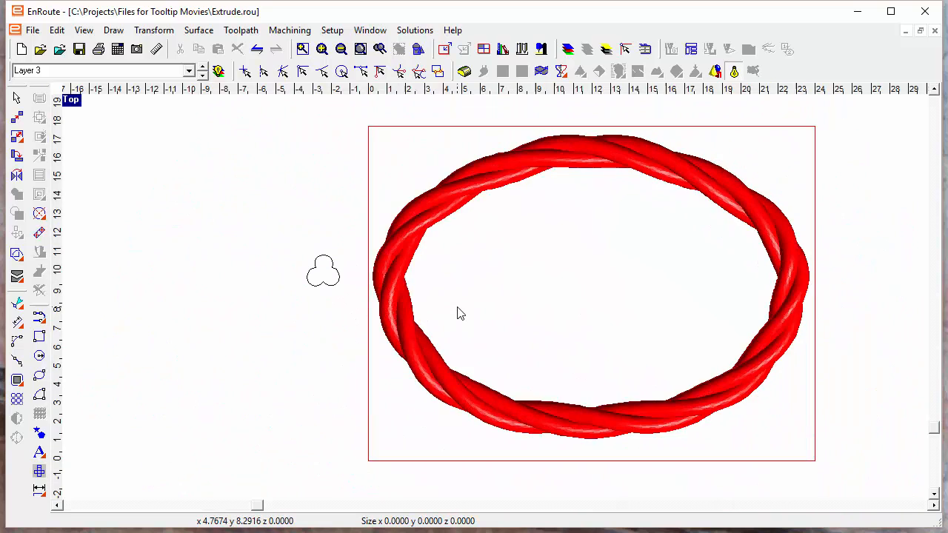
Turn off rendering and start another contour extrusion on Layer 3.
click(733, 71)
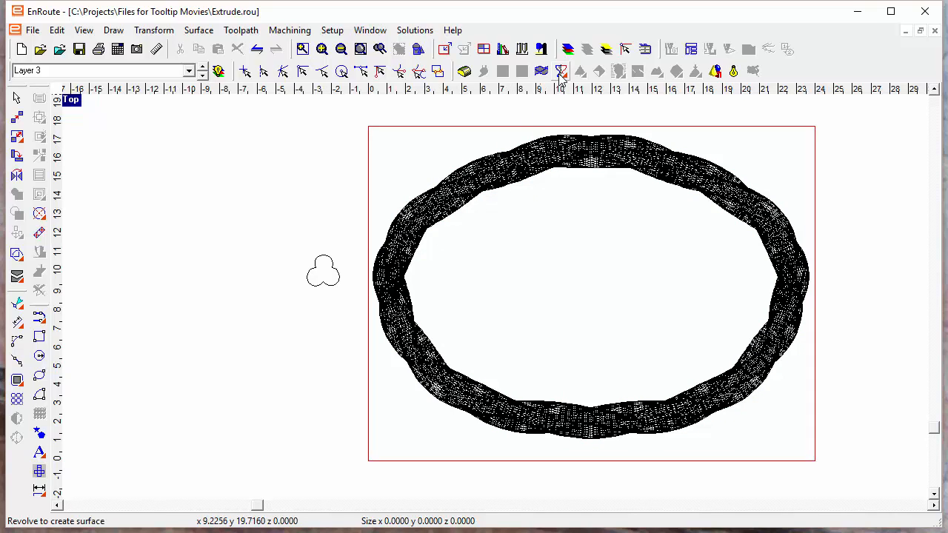
click(600, 103)
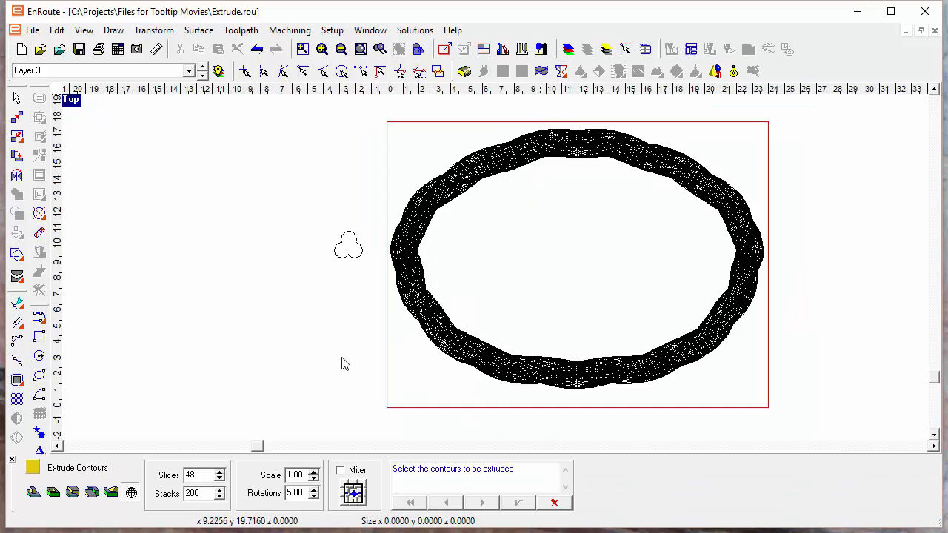